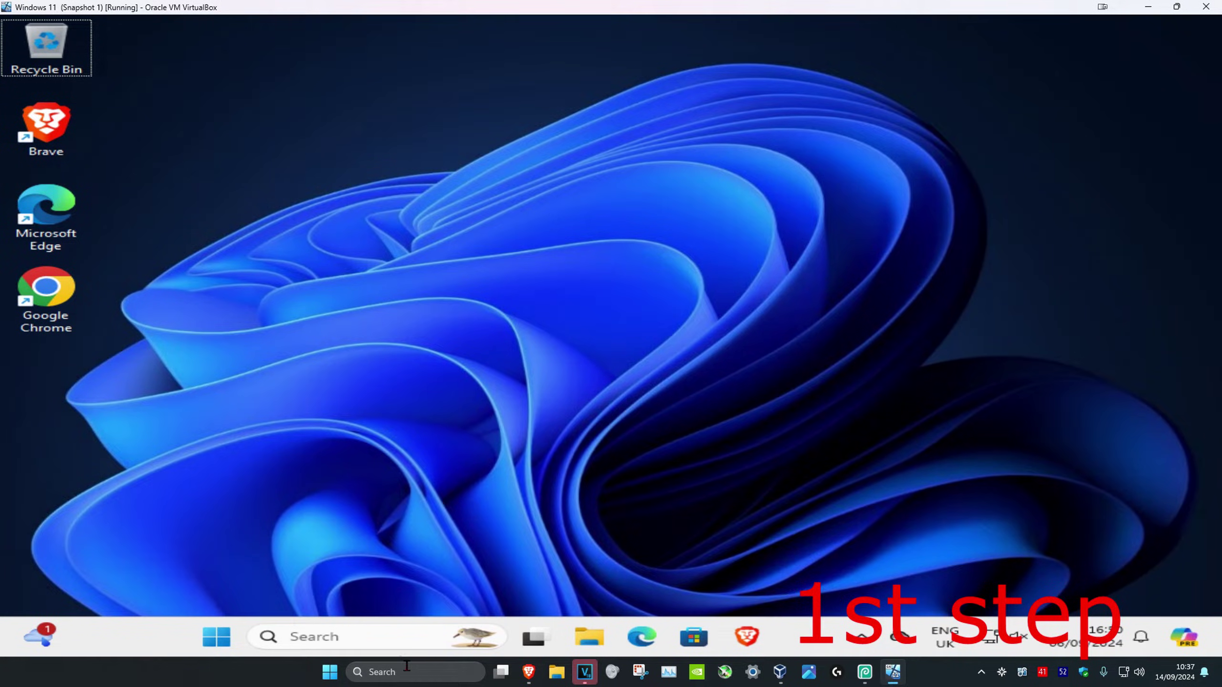
Reach the Power Options page listing Balanced, High performance and Ultimate Performance plans via 'edit power plan' search
left_click(409, 673)
type("edit power")
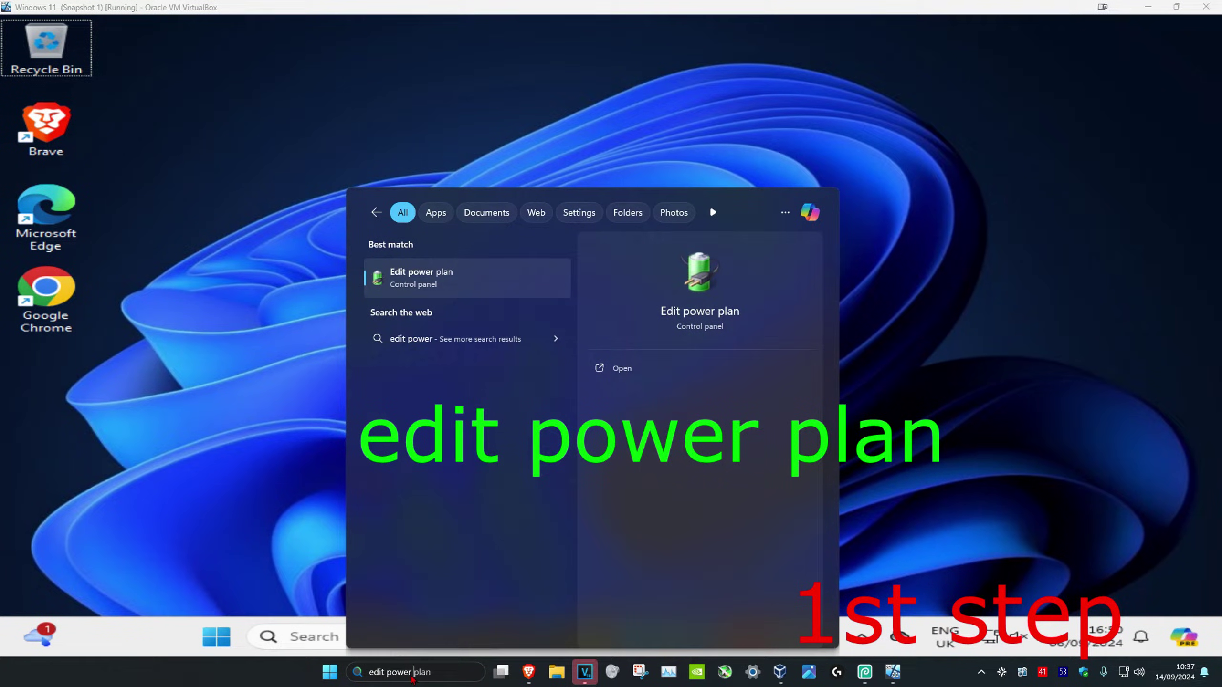
left_click(483, 276)
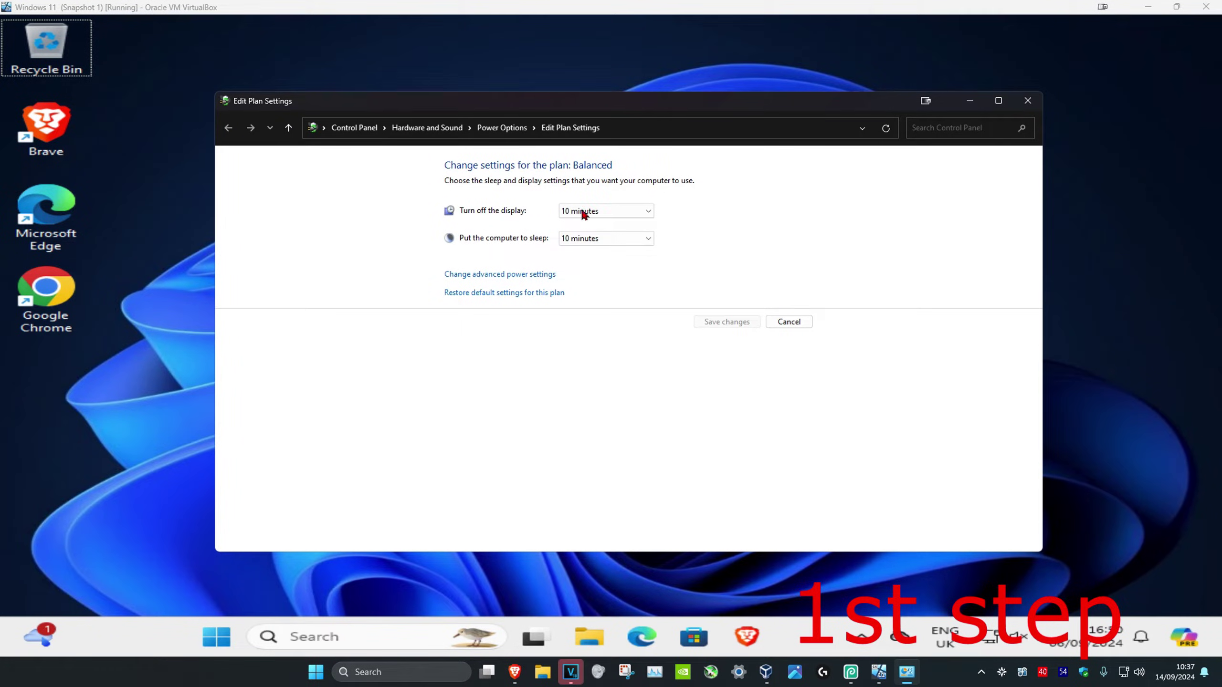
left_click(502, 128)
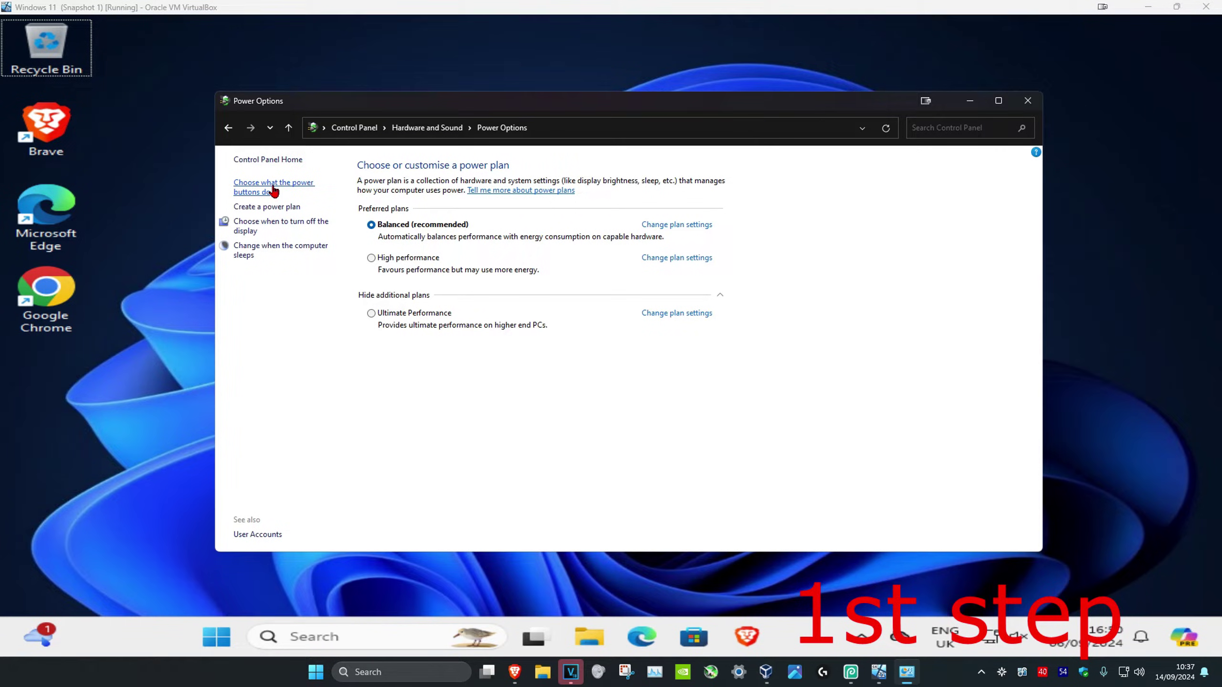
In 'Choose what the power buttons do', uncheck 'Turn on fast start-up' and save changes
left_click(274, 191)
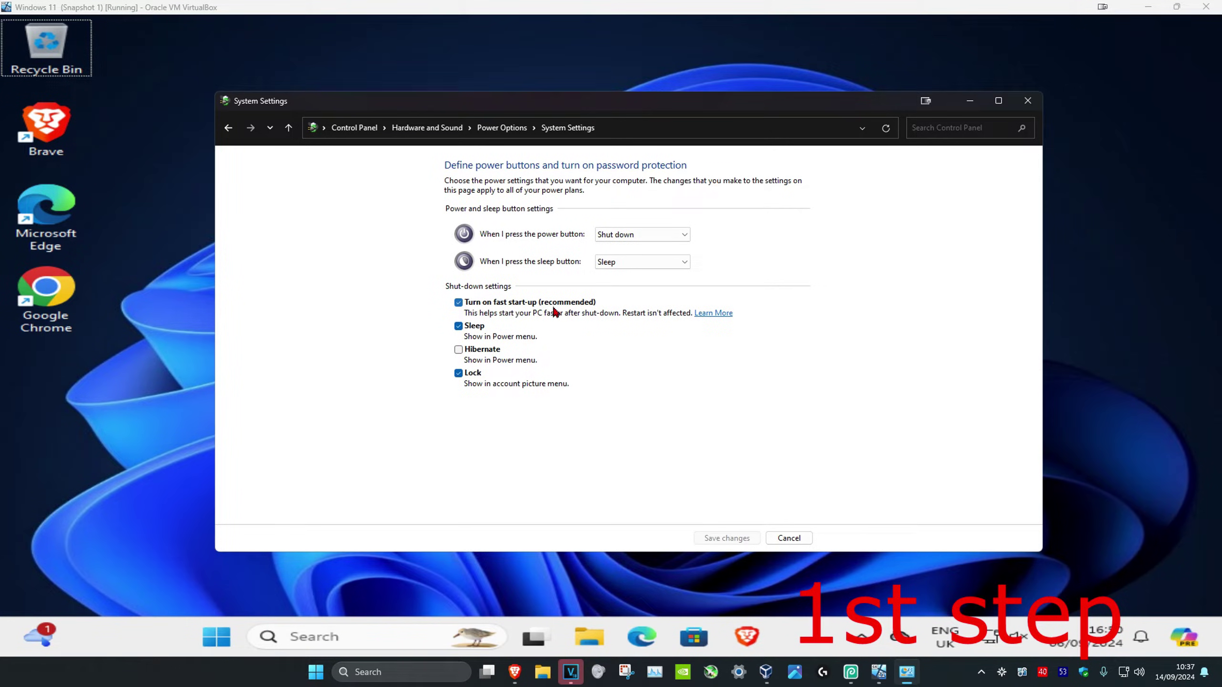
left_click(459, 306)
left_click(728, 539)
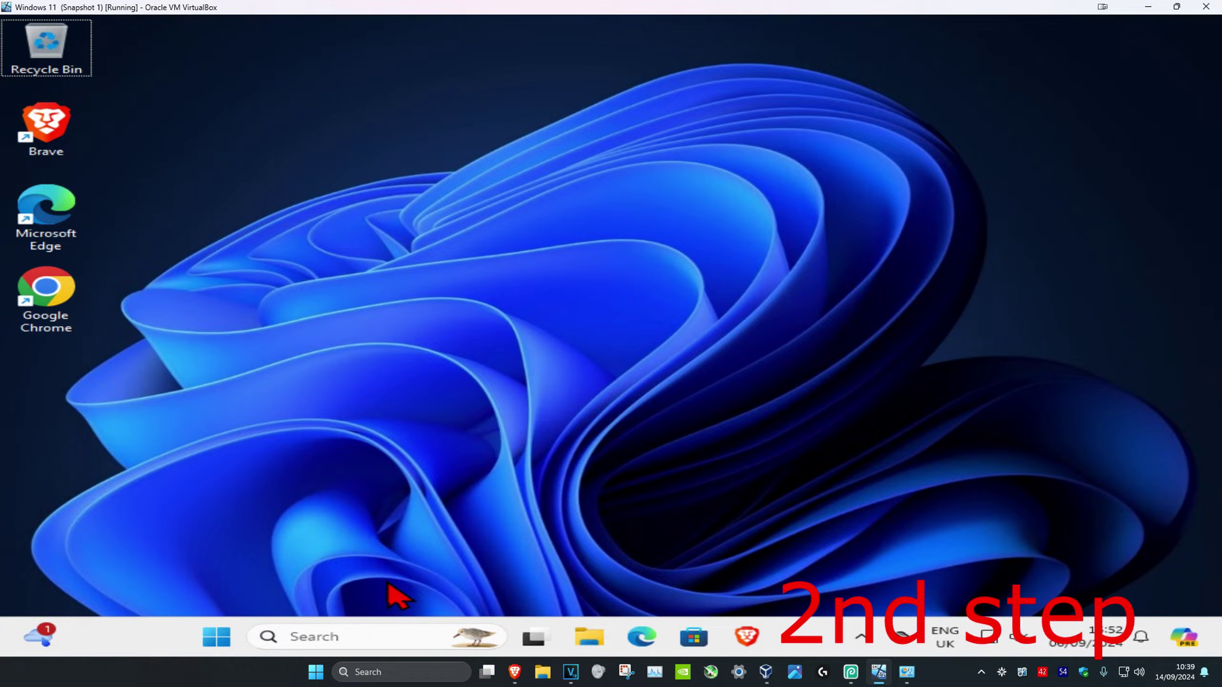
Run sfc /scannow in an administrator Command Prompt, approving the UAC prompt
left_click(375, 640)
type("cmd")
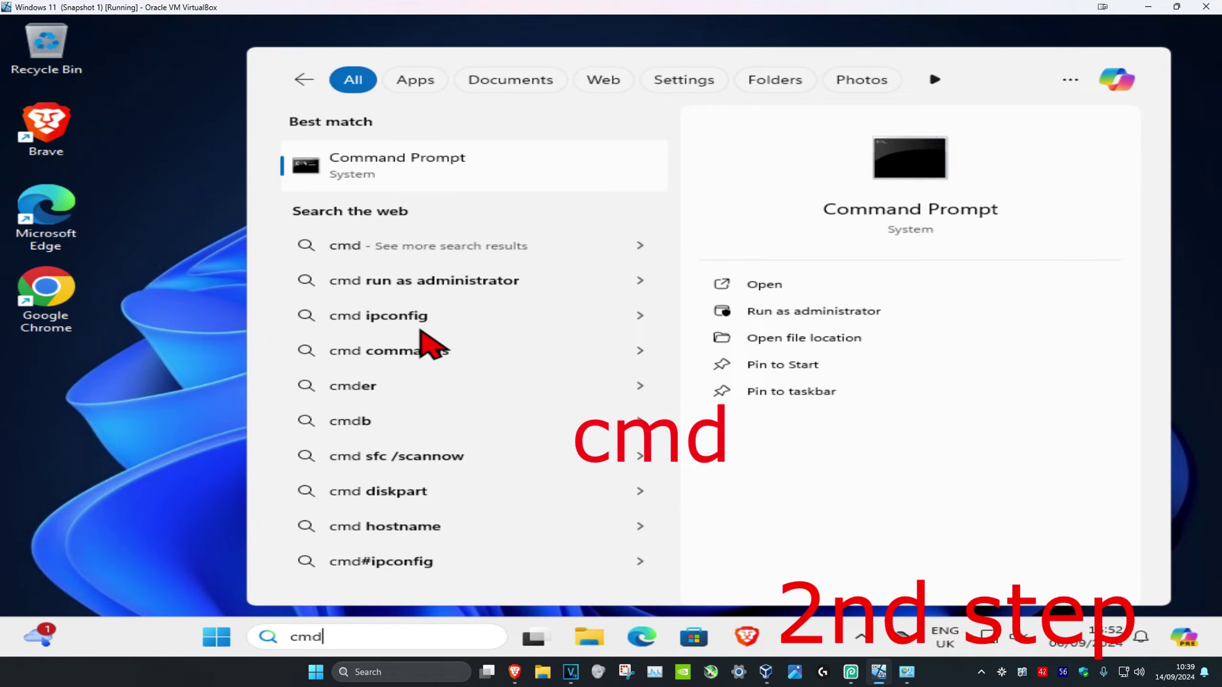
left_click(818, 312)
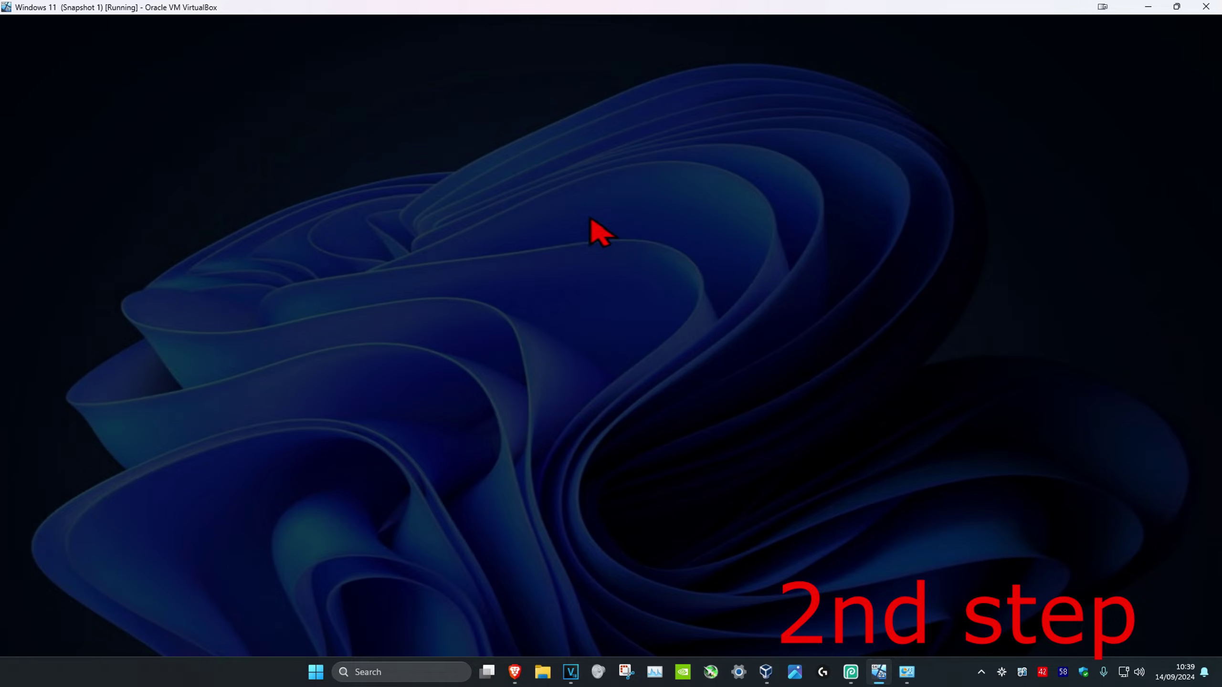
left_click(511, 463)
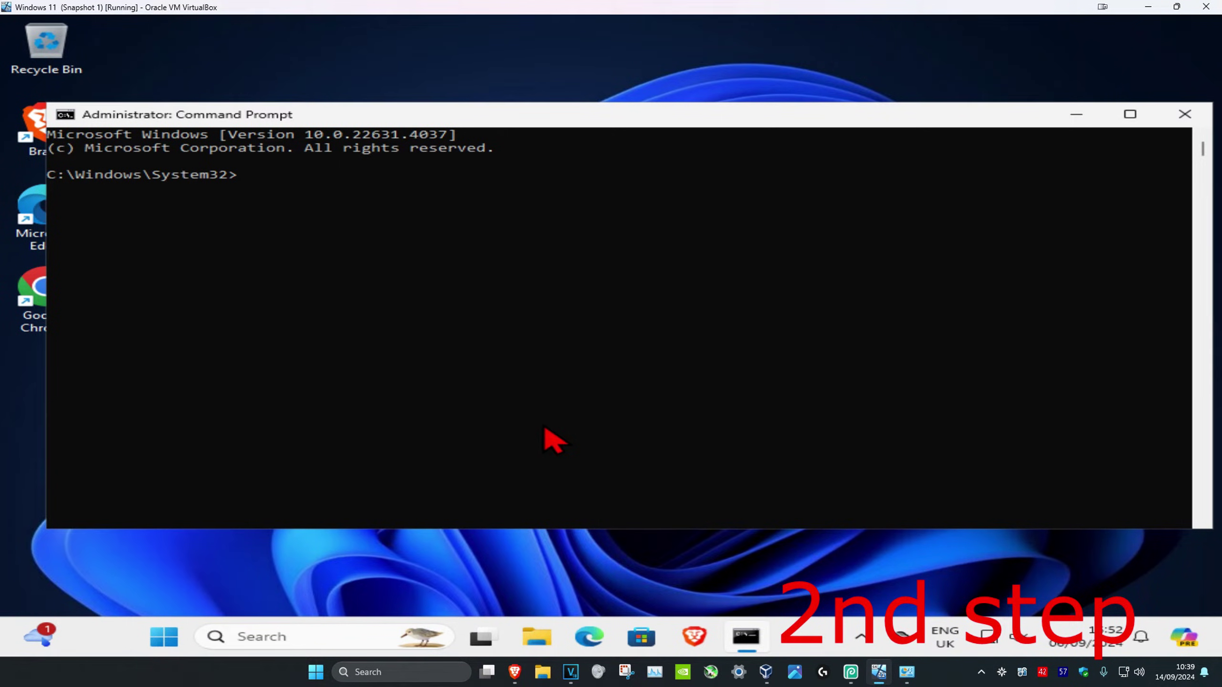
type("sfc /scannow")
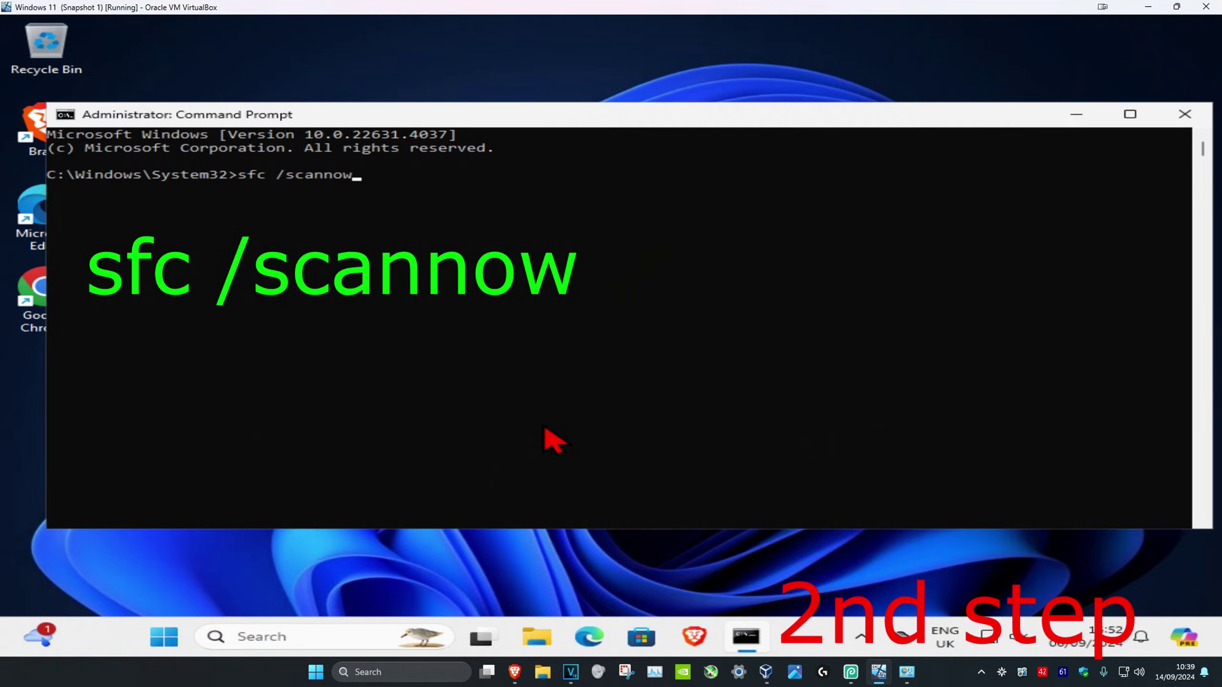
key("Return")
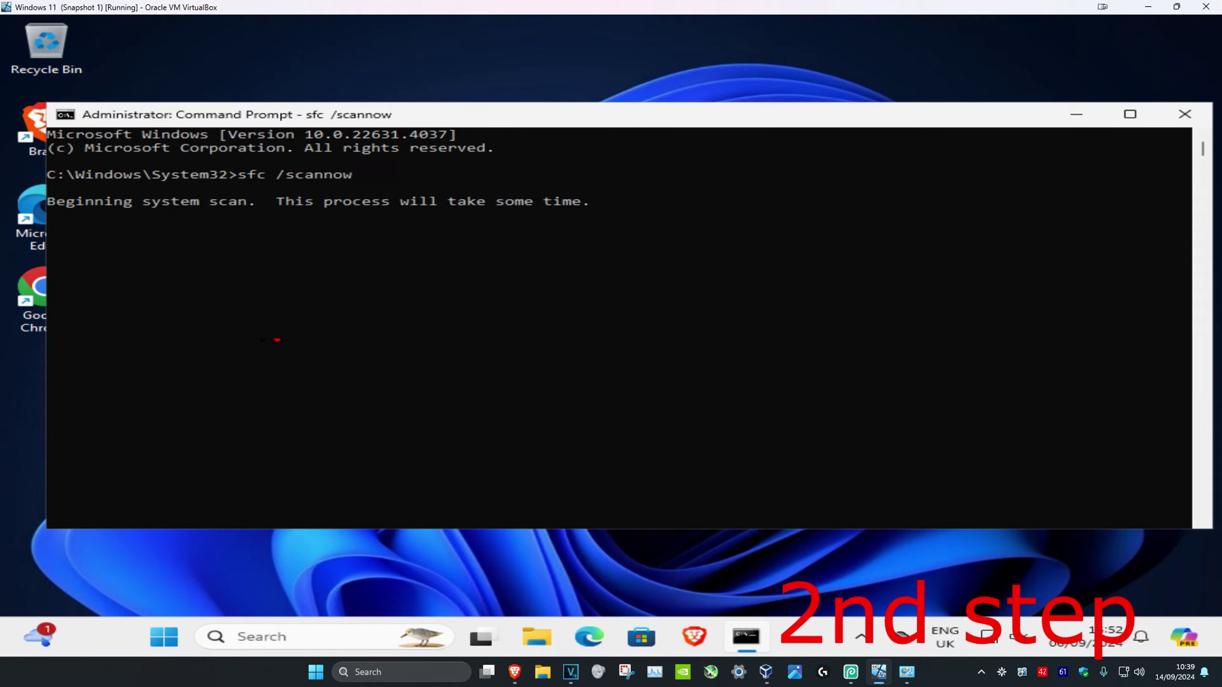
In a second administrator Command Prompt, run chkdsk /f /r and answer Y to schedule it at restart
left_click(322, 634)
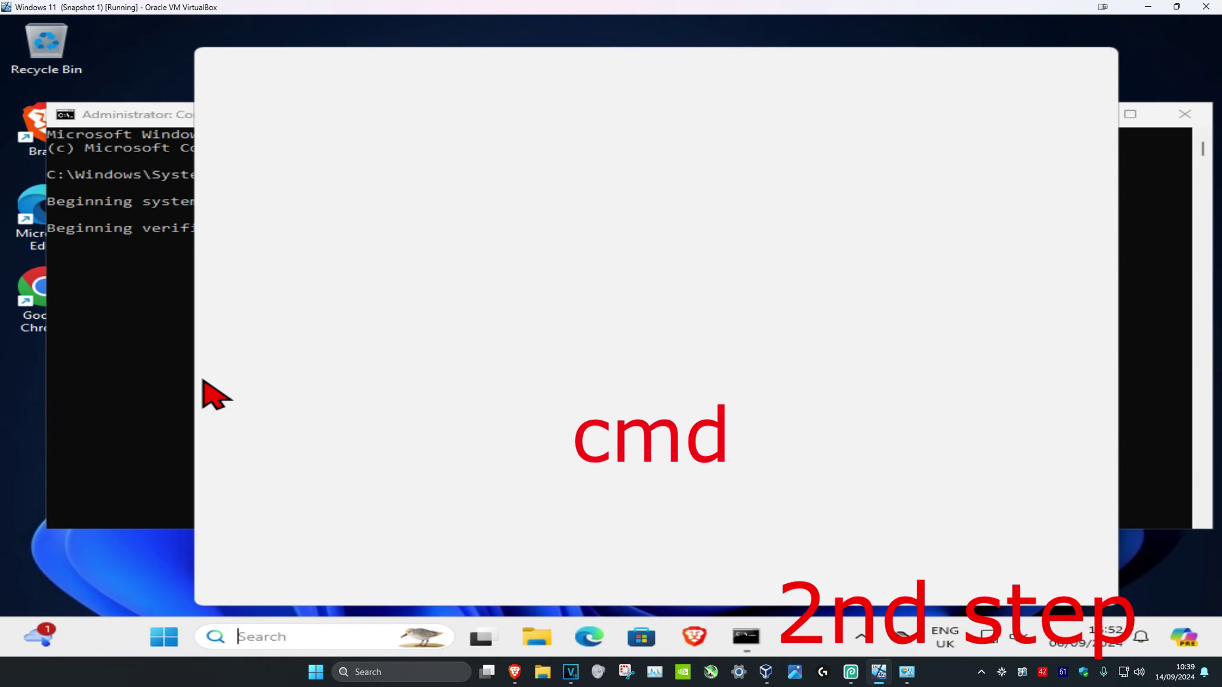
type("cmd")
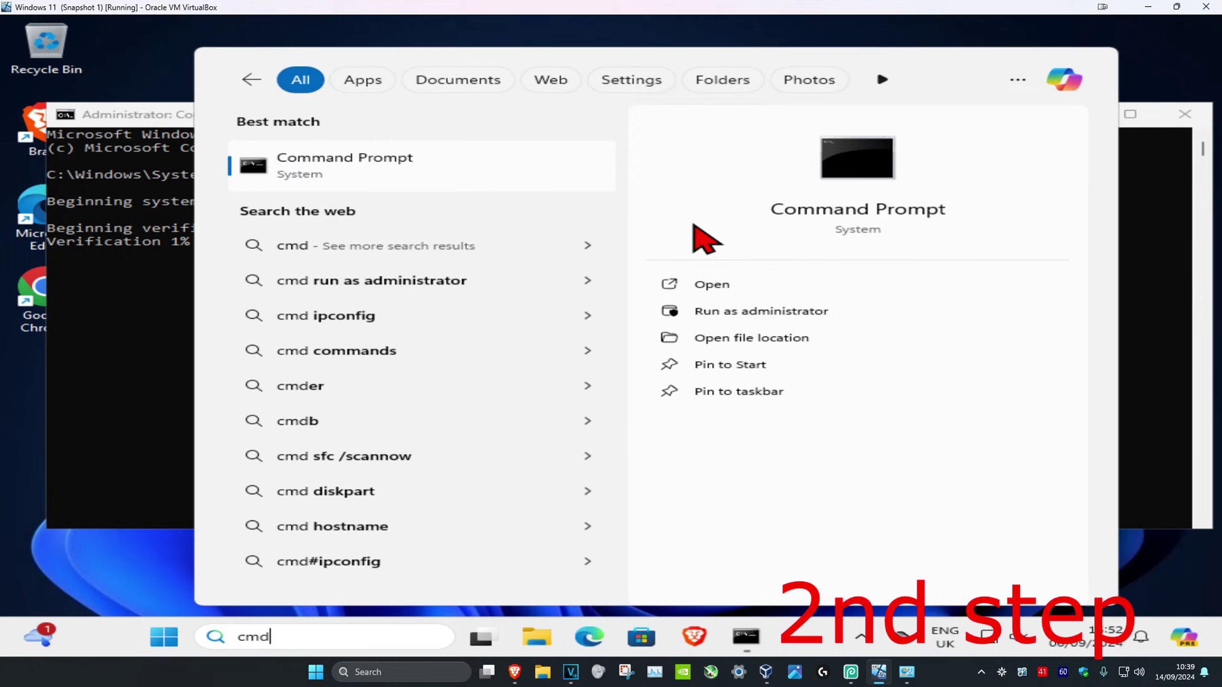
left_click(749, 312)
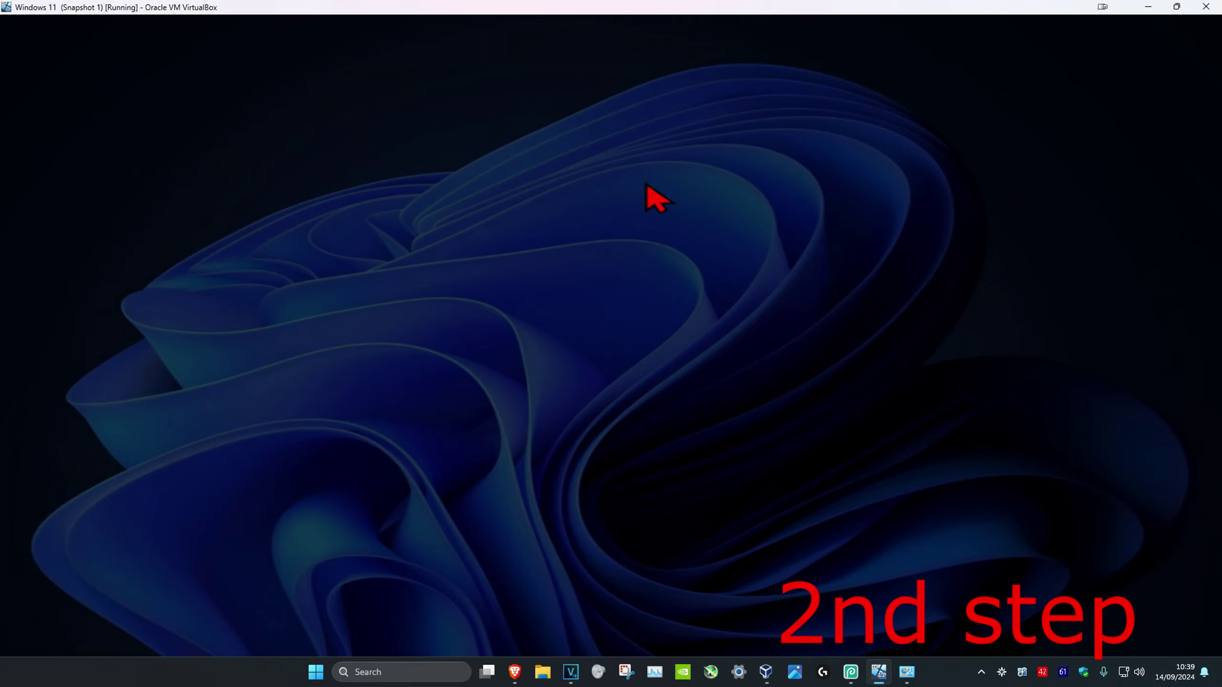
left_click(524, 458)
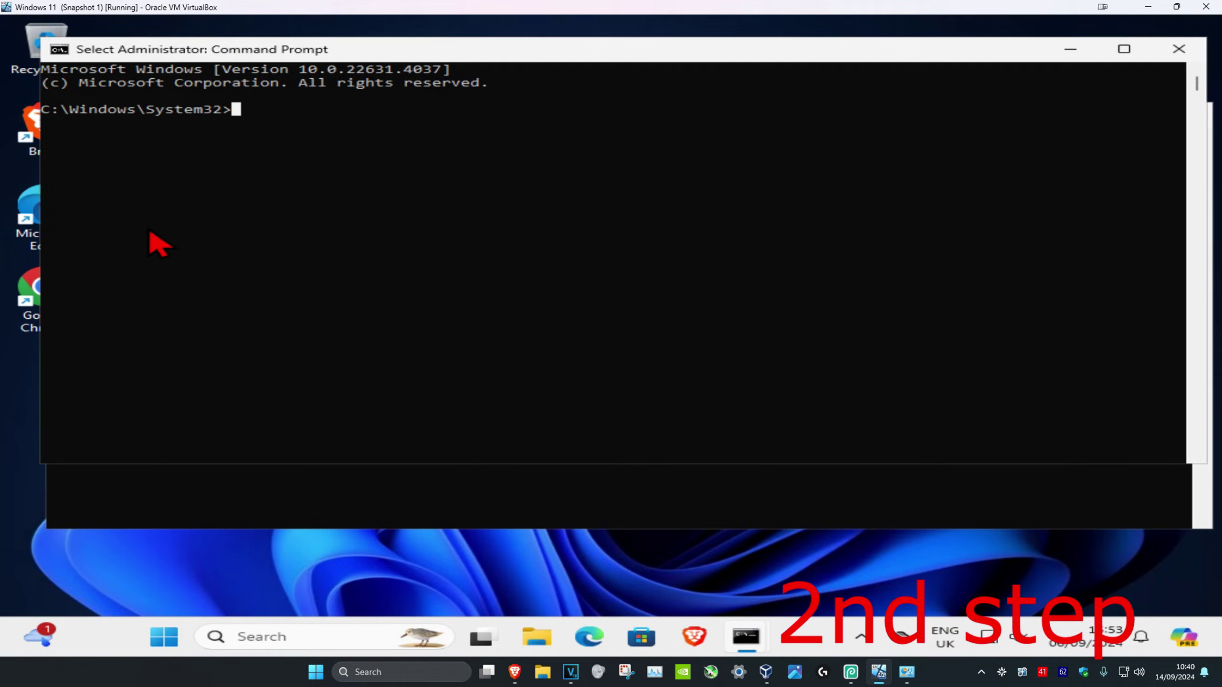
type("chkdsk /f /r")
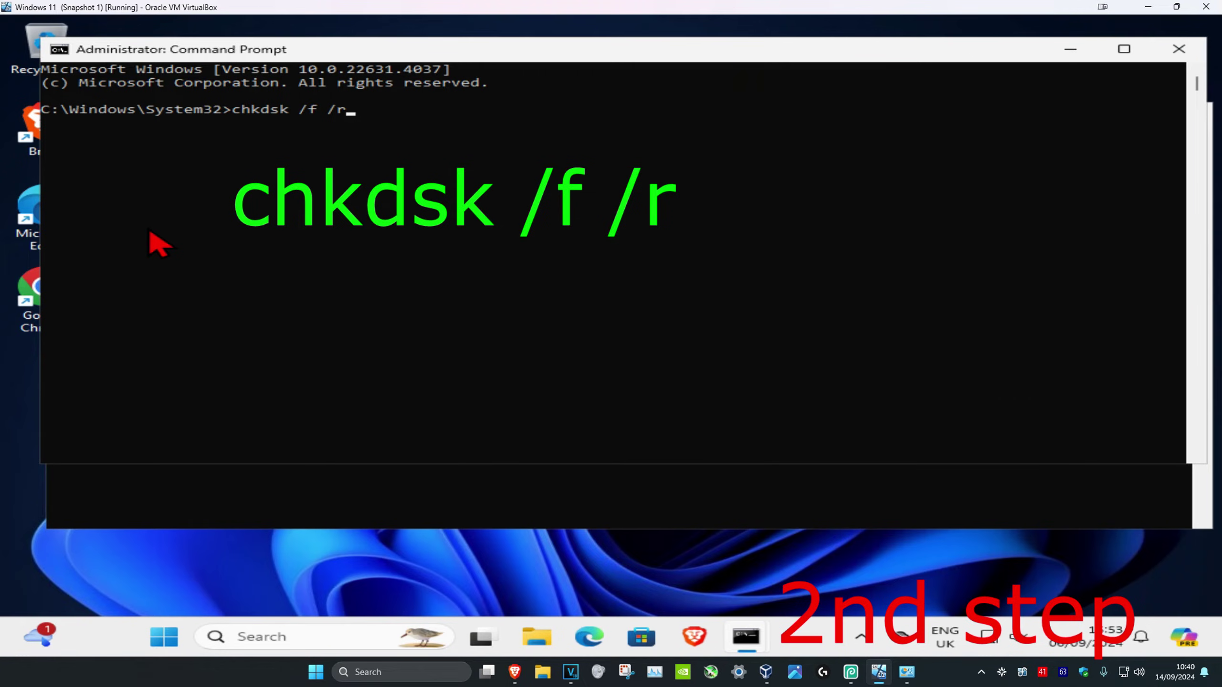
key("Return")
type("Y")
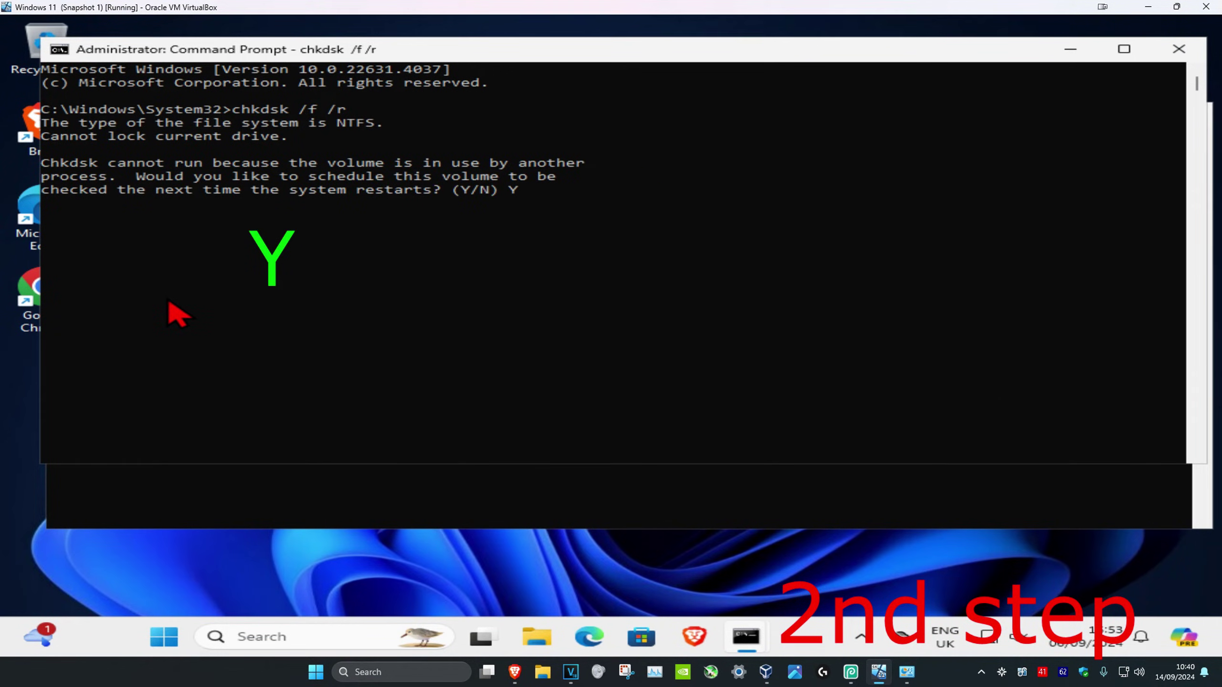
key("Return")
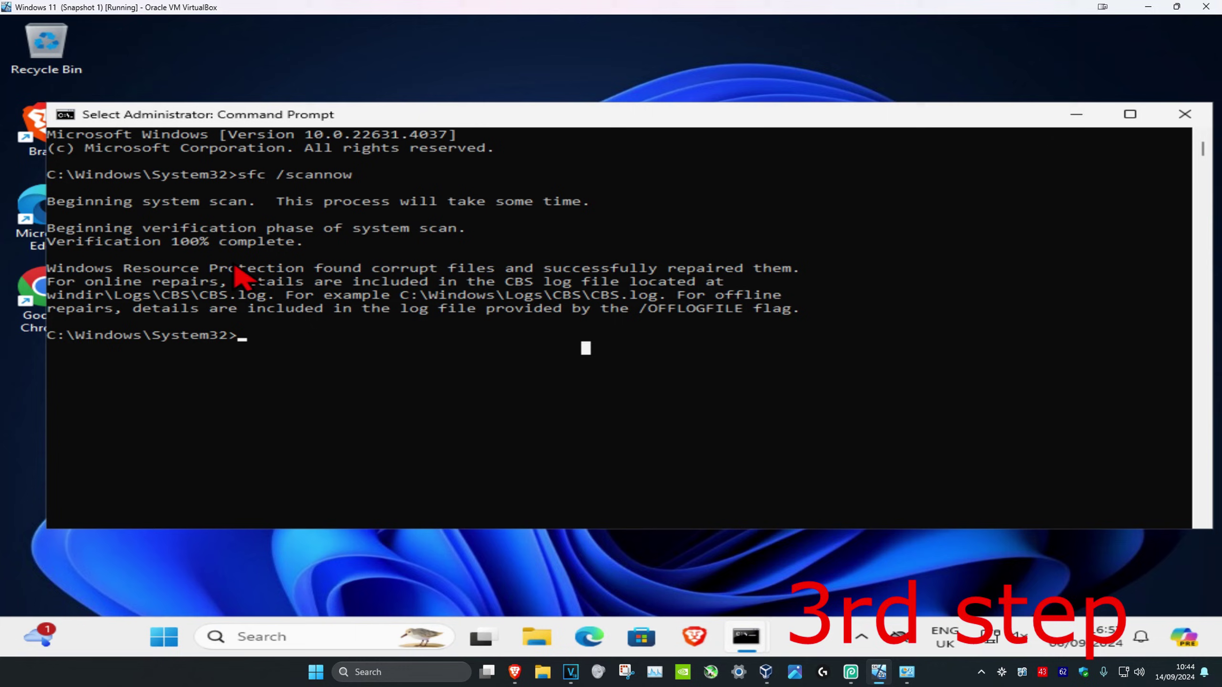
Restart the PC from the Start menu's Power button so the scheduled disk check runs
left_click(163, 637)
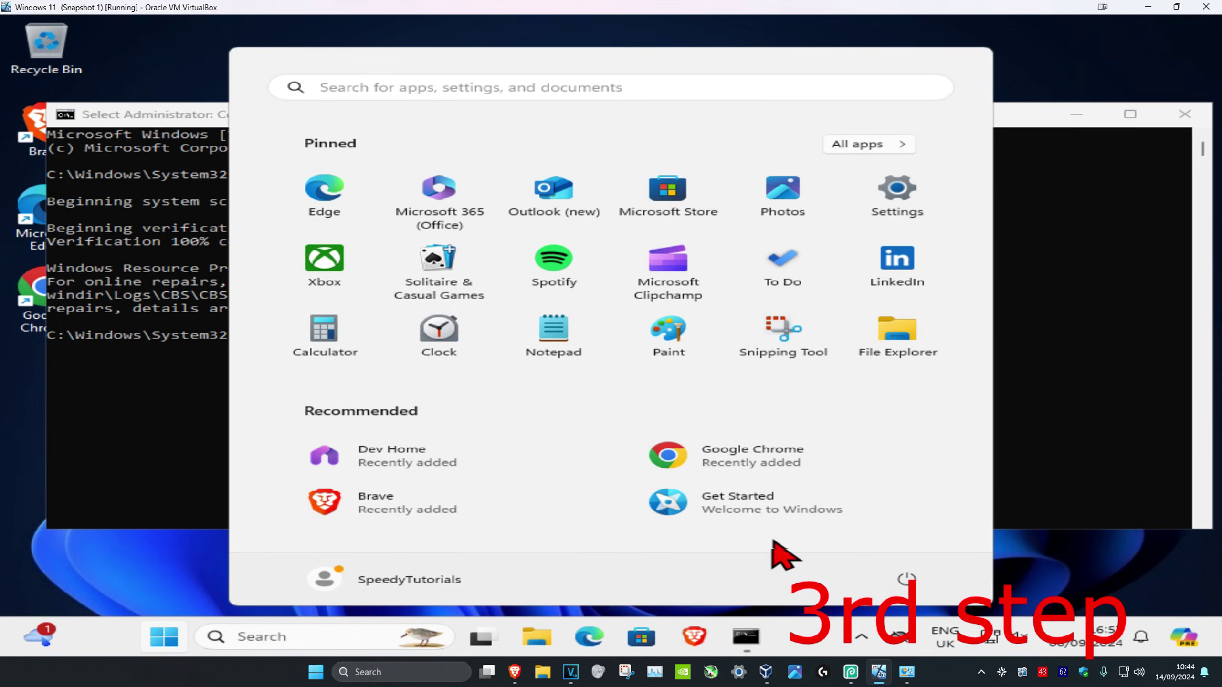
left_click(907, 580)
left_click(897, 547)
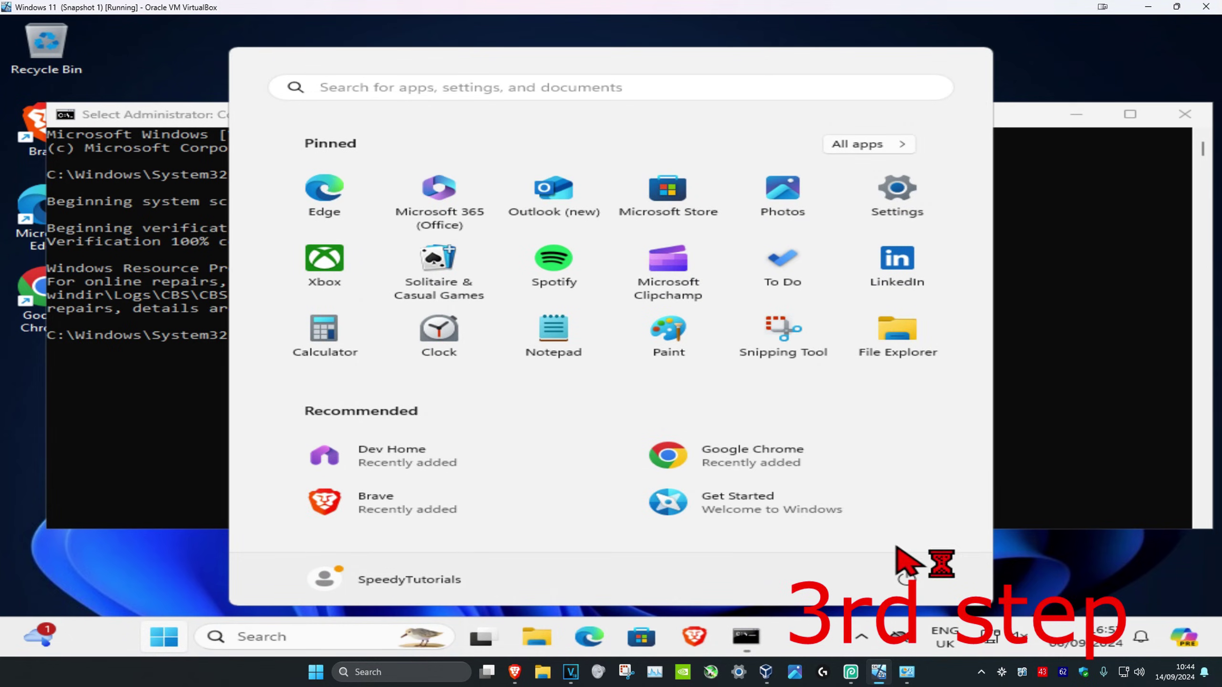